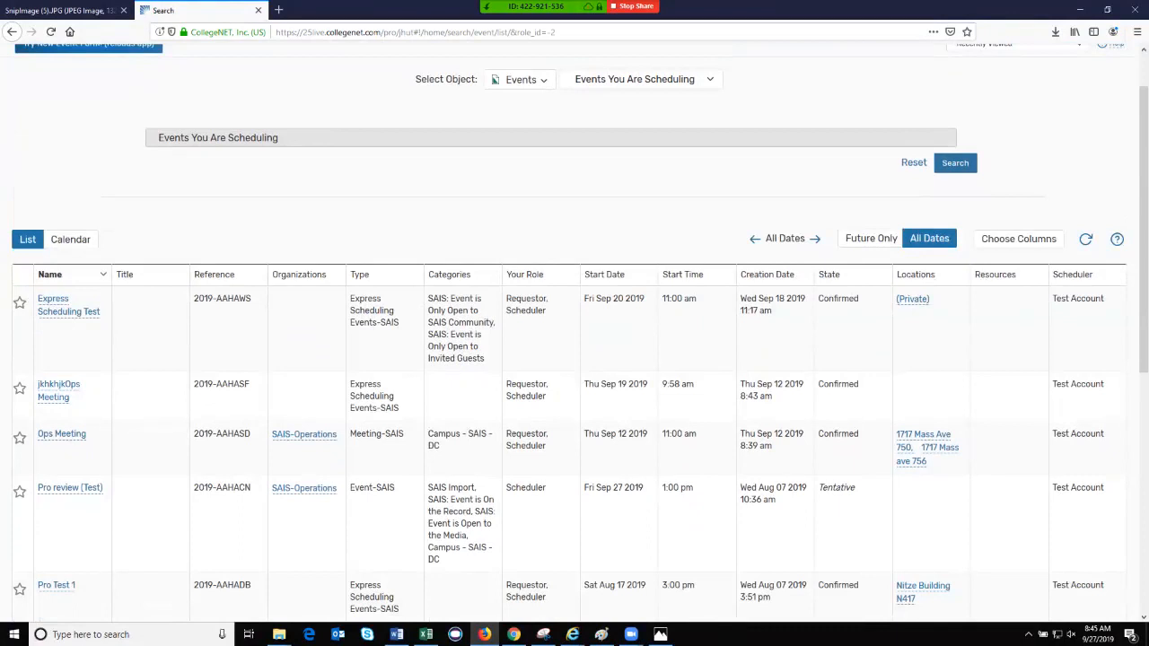
# Step: Open the Ops Meeting event's schedule and look over its occurrences from September through October 2019
pyautogui.click(61, 434)
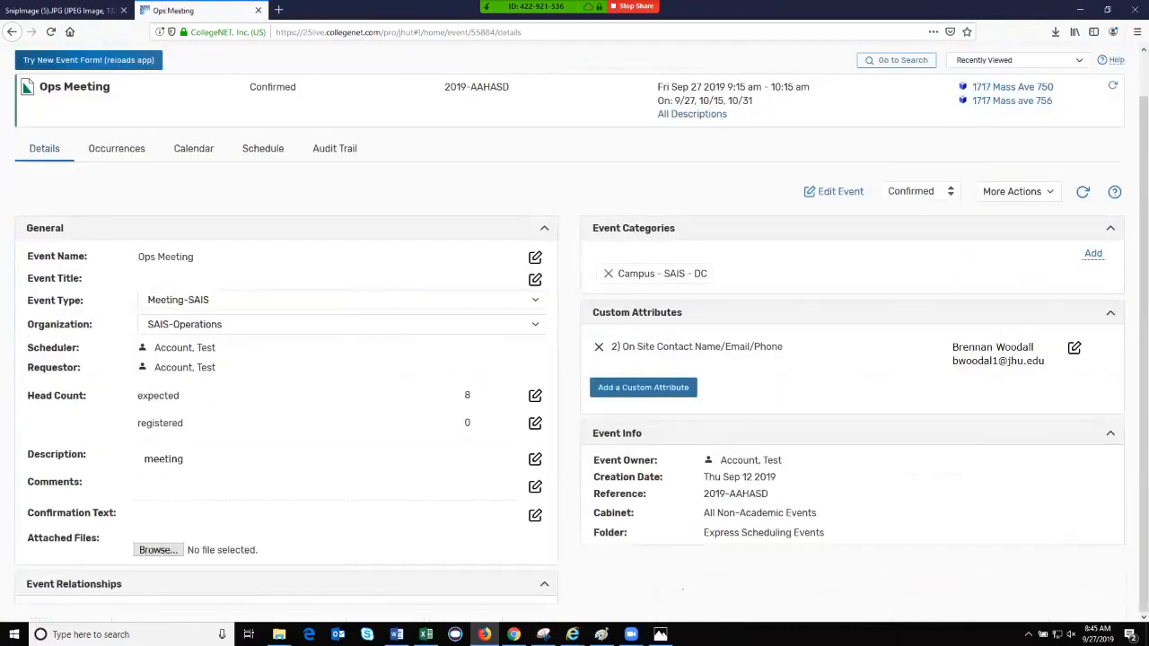
pyautogui.scroll(1, 575, 333)
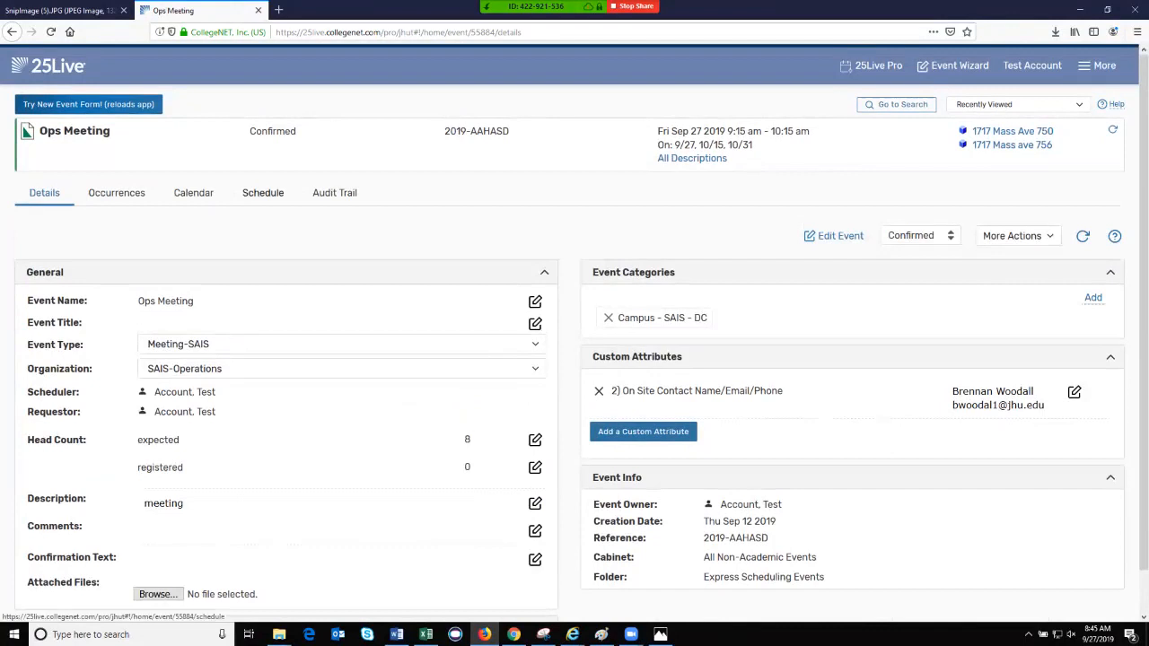
pyautogui.click(262, 192)
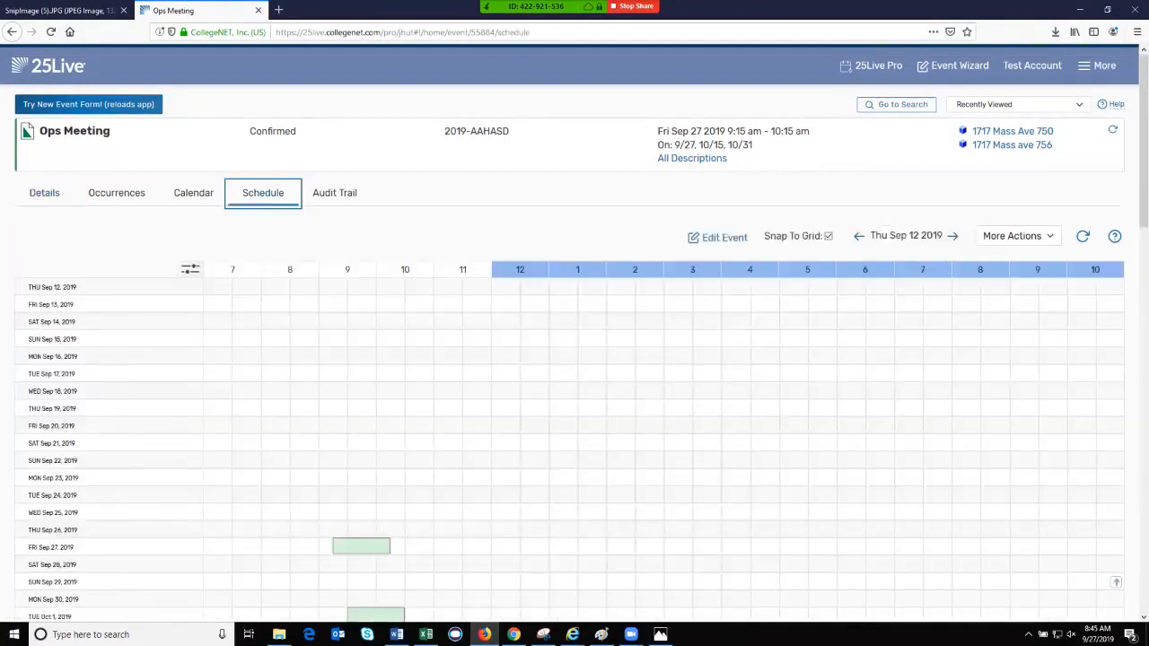
pyautogui.scroll(-10, 575, 334)
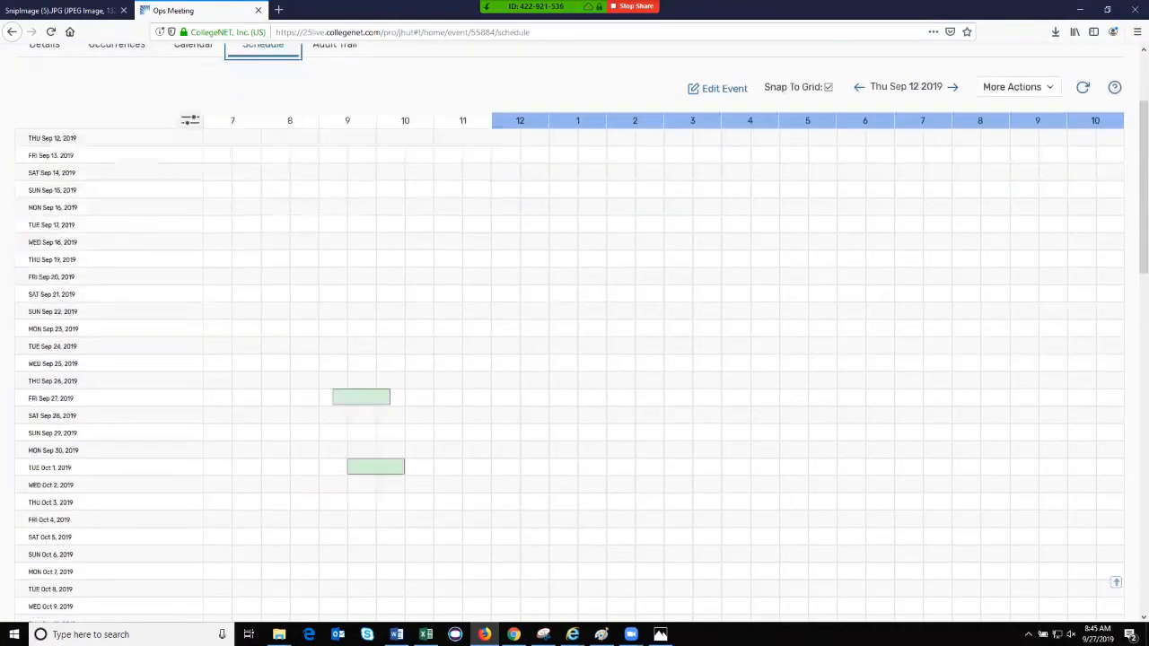
pyautogui.scroll(-5, 575, 334)
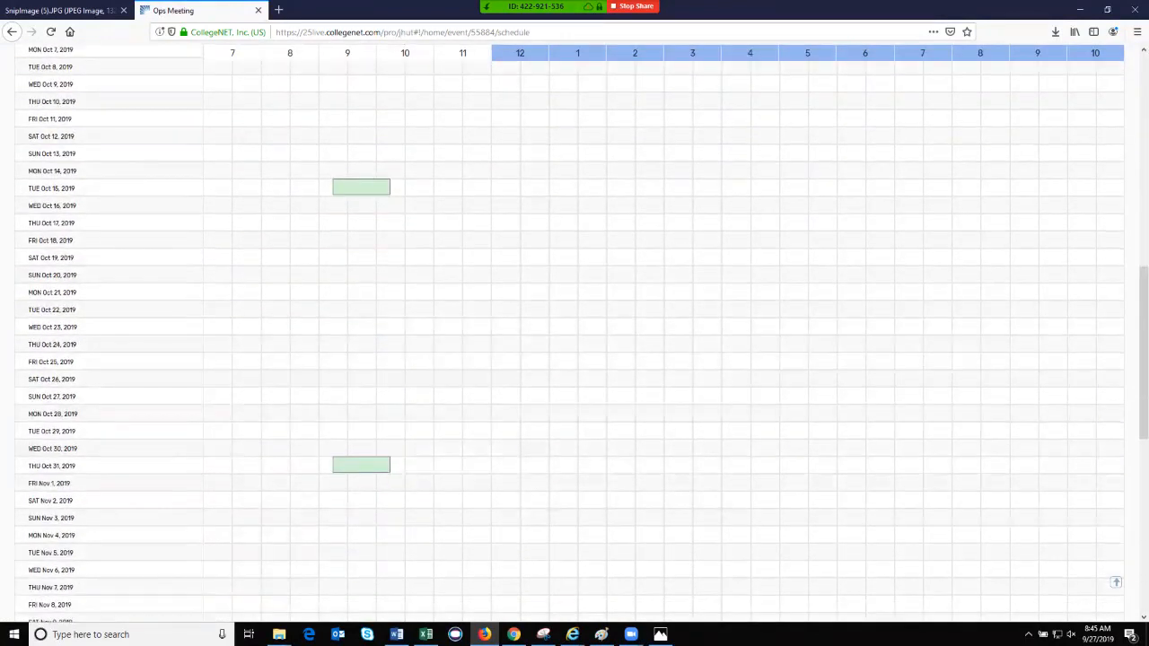
pyautogui.scroll(15, 574, 334)
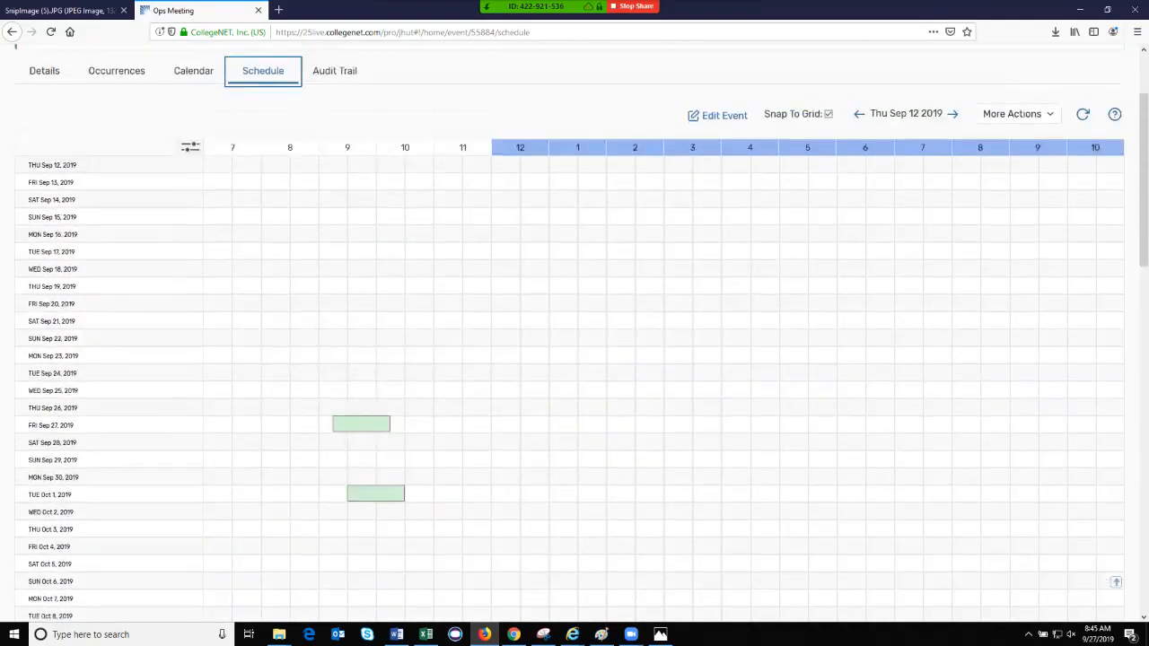
# Step: Copy the Fri Sep 27 occurrence to Thu Oct 3 at 12 pm and extend only that copy to 2:30 pm
pyautogui.rightClick(380, 422)
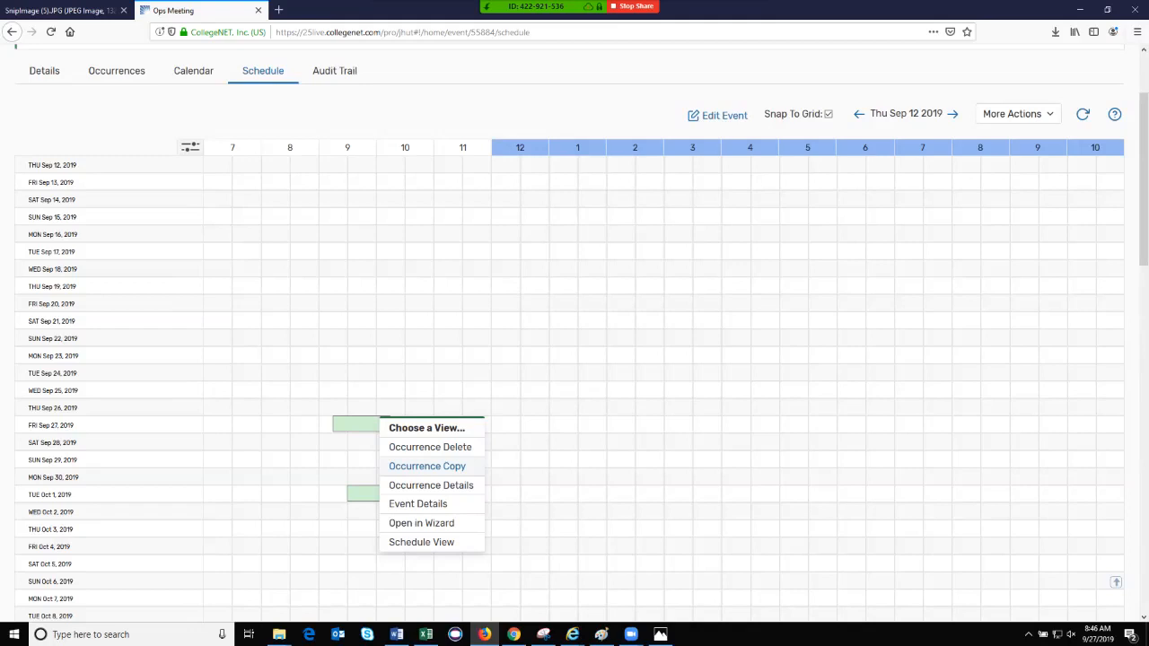
pyautogui.click(427, 466)
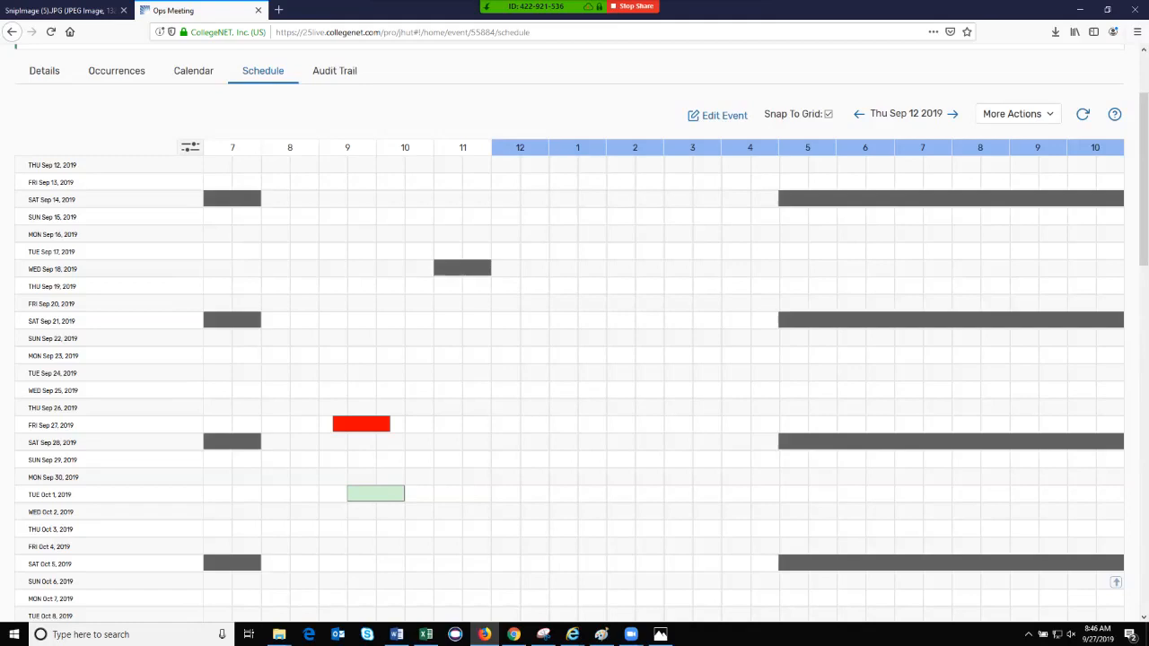
pyautogui.moveTo(361, 424); pyautogui.dragTo(519, 529)
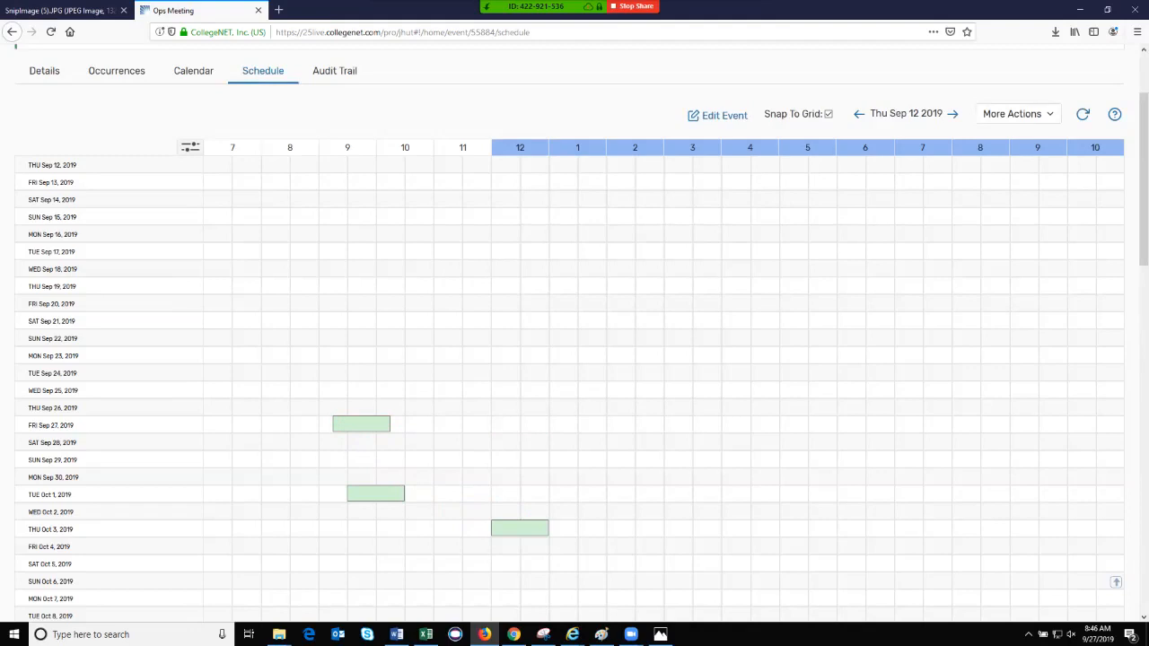
pyautogui.moveTo(547, 528); pyautogui.dragTo(636, 528)
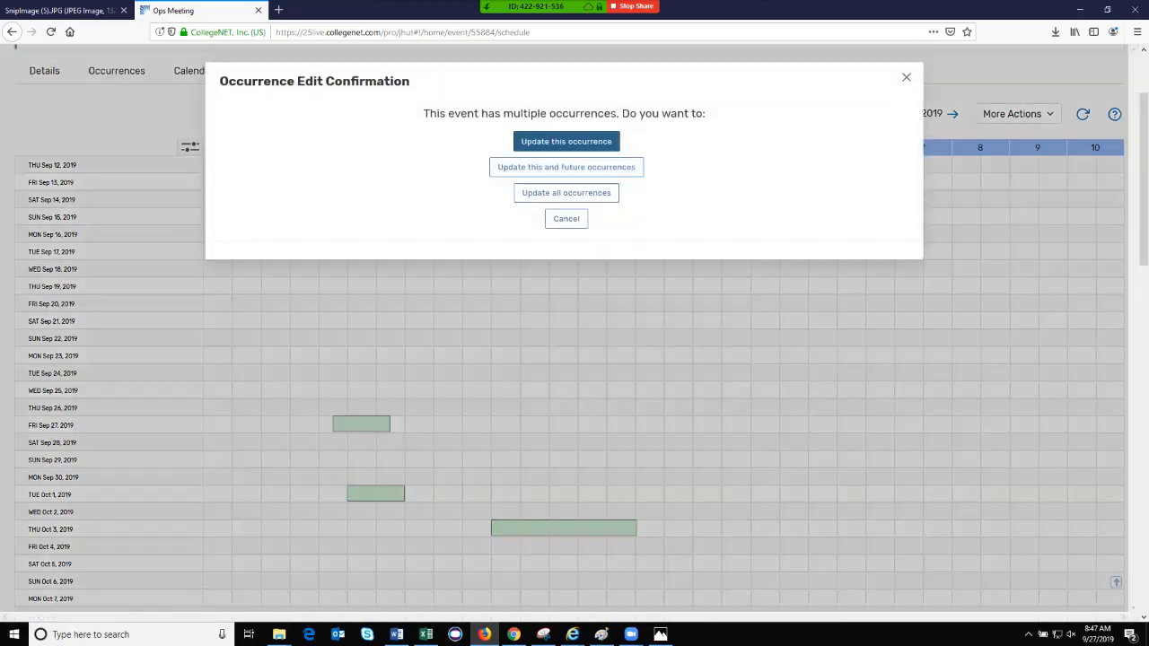
pyautogui.click(566, 141)
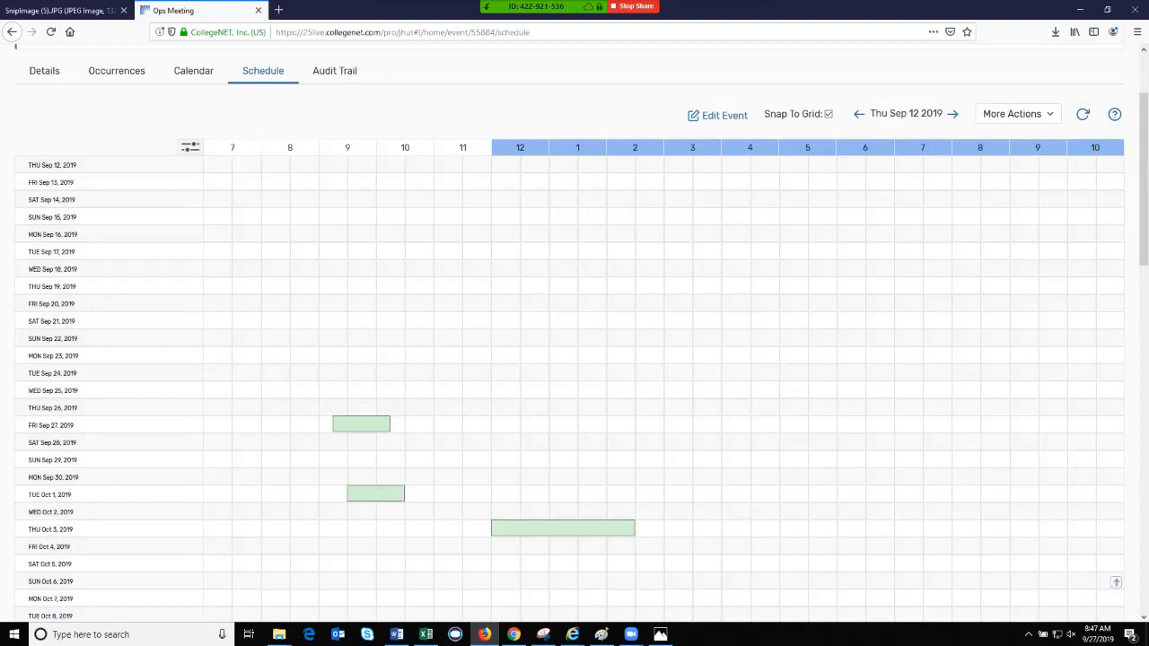
# Step: Set the status of the Fri Sep 27 occurrence to Cancelled in its occurrence details
pyautogui.scroll(-3, 575, 332)
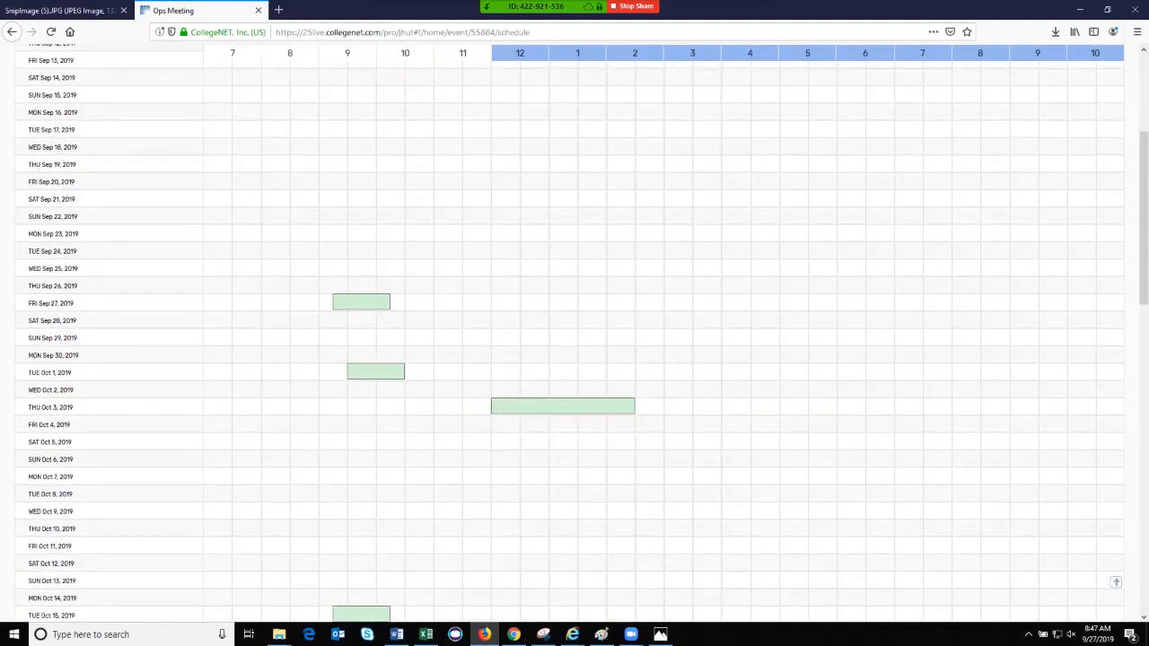
pyautogui.scroll(2, 574, 332)
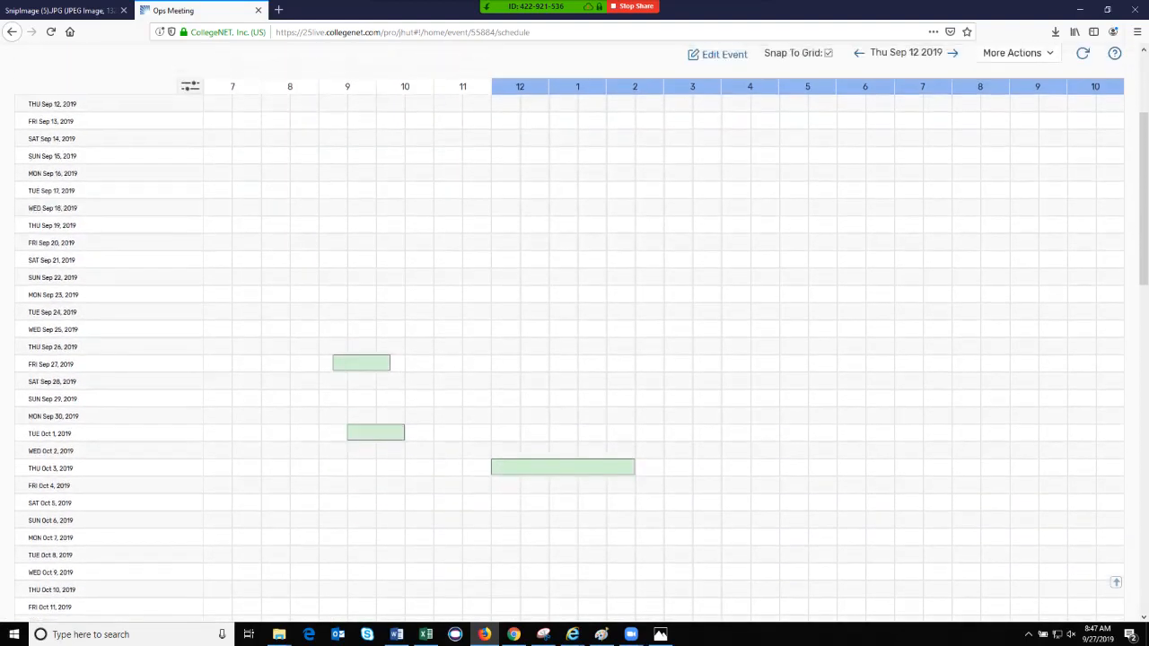
pyautogui.rightClick(352, 360)
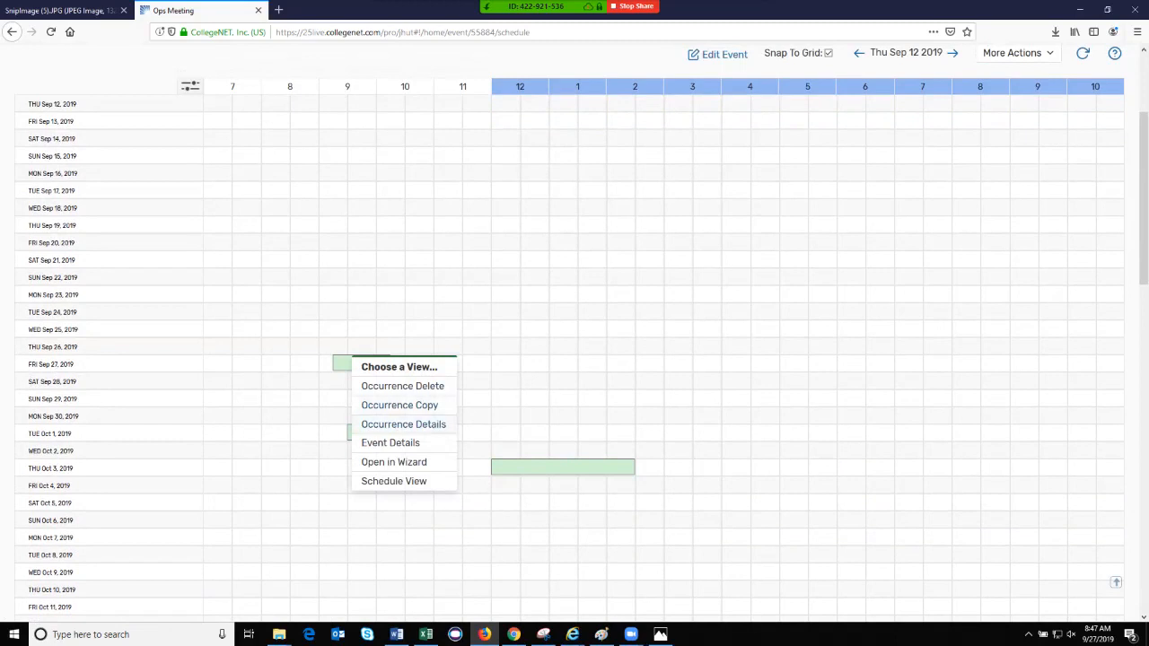
pyautogui.click(403, 424)
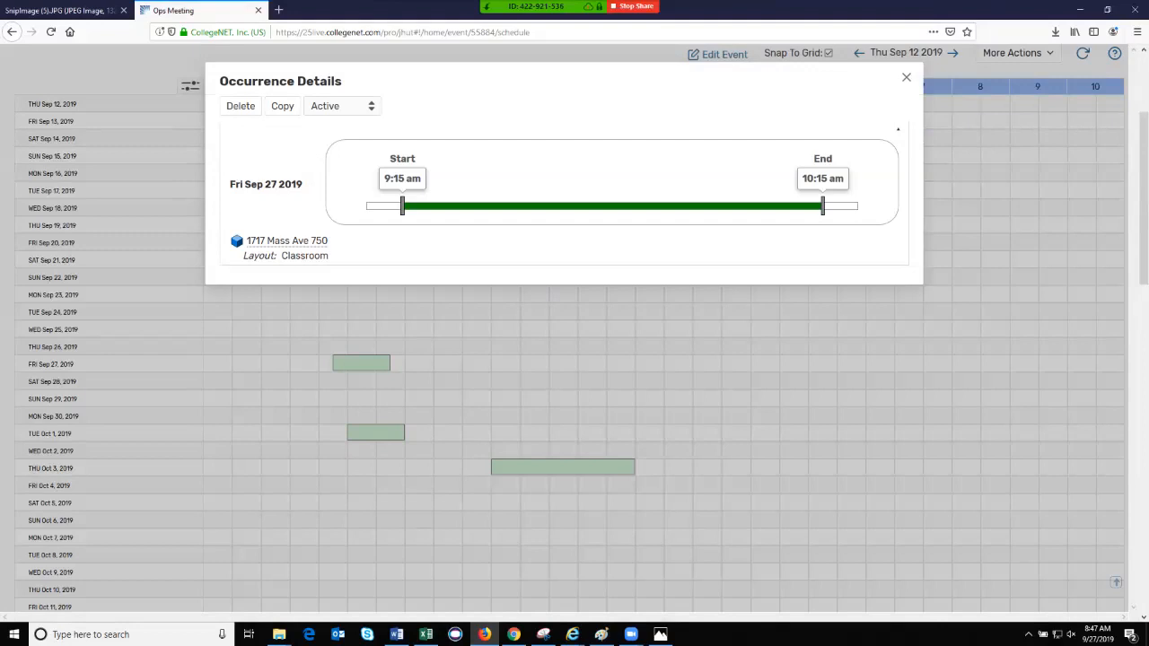
pyautogui.click(342, 105)
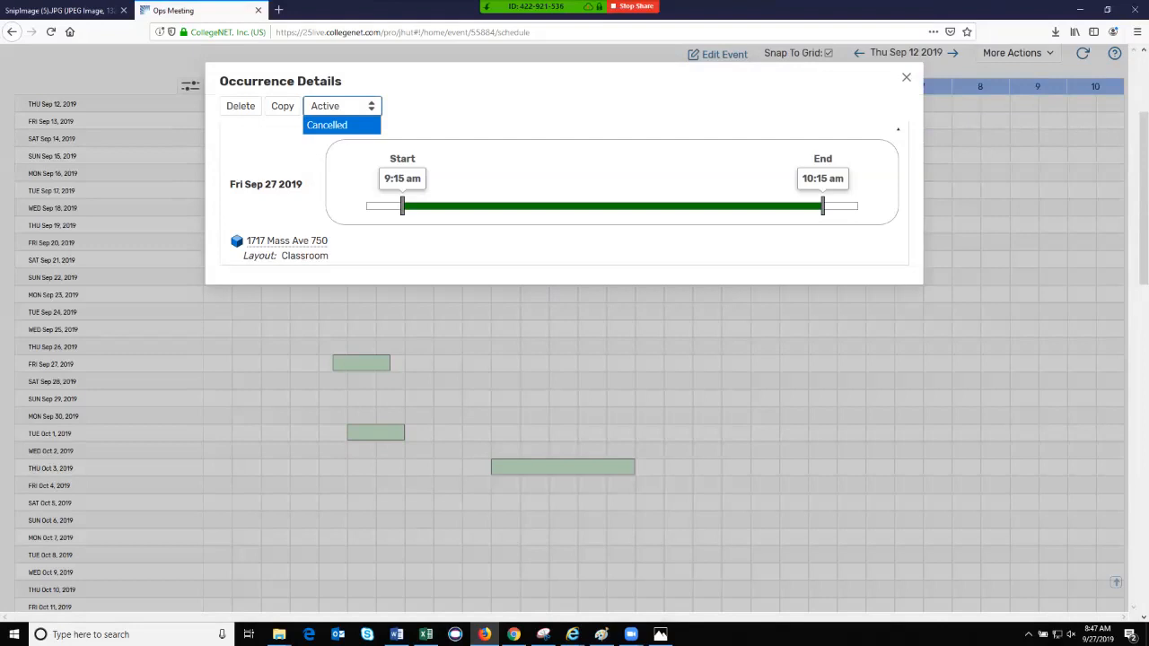
pyautogui.click(327, 125)
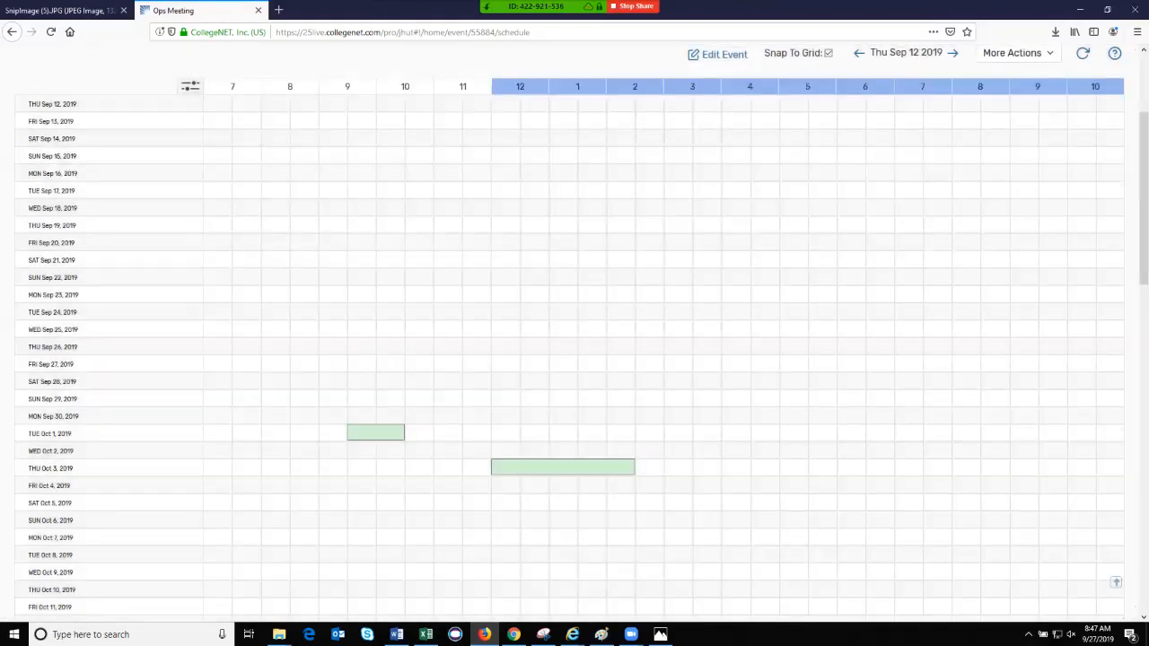
# Step: View the event details from the Tue Oct 1 occurrence and return to the event's schedule
pyautogui.scroll(-5, 575, 359)
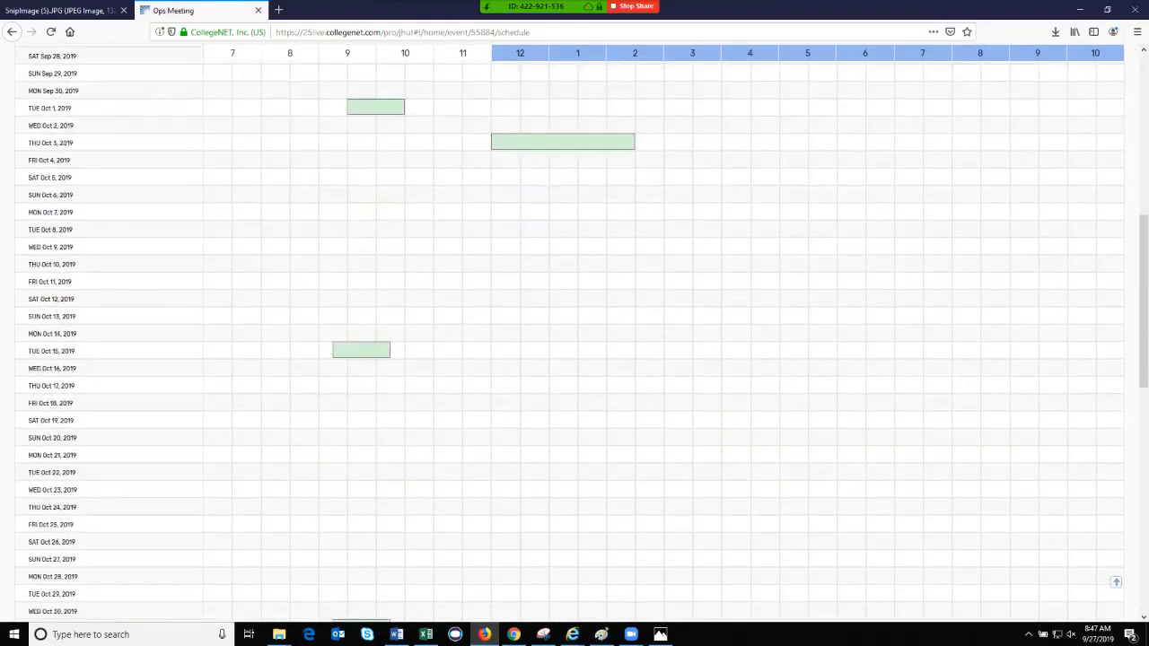
pyautogui.scroll(5, 574, 360)
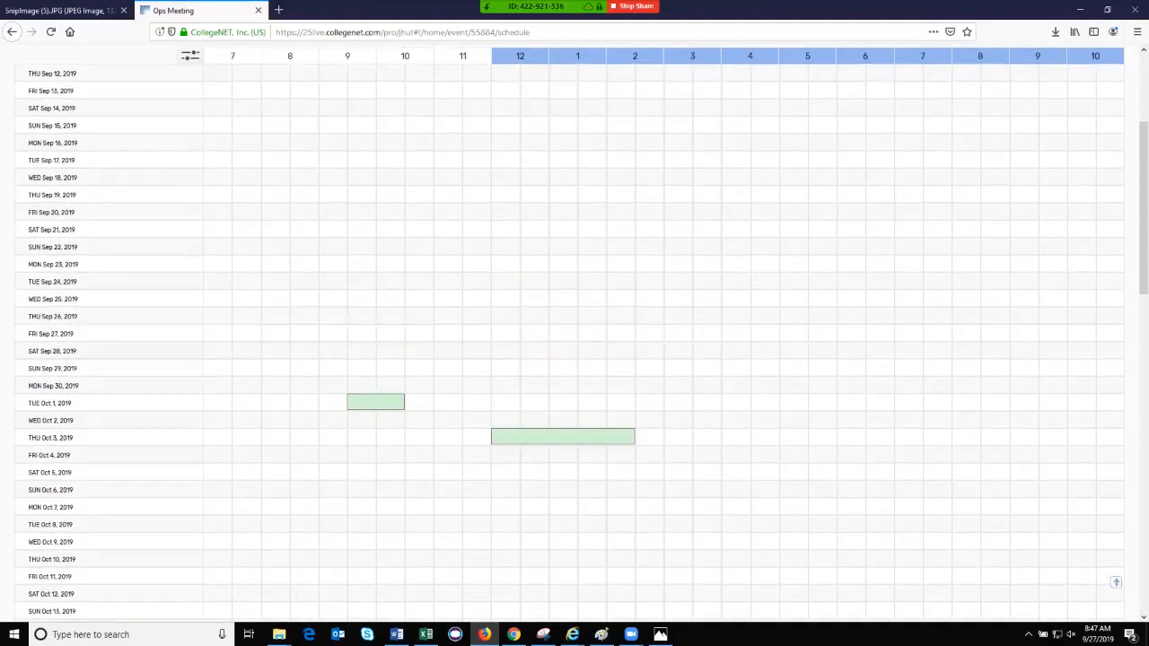
pyautogui.rightClick(388, 396)
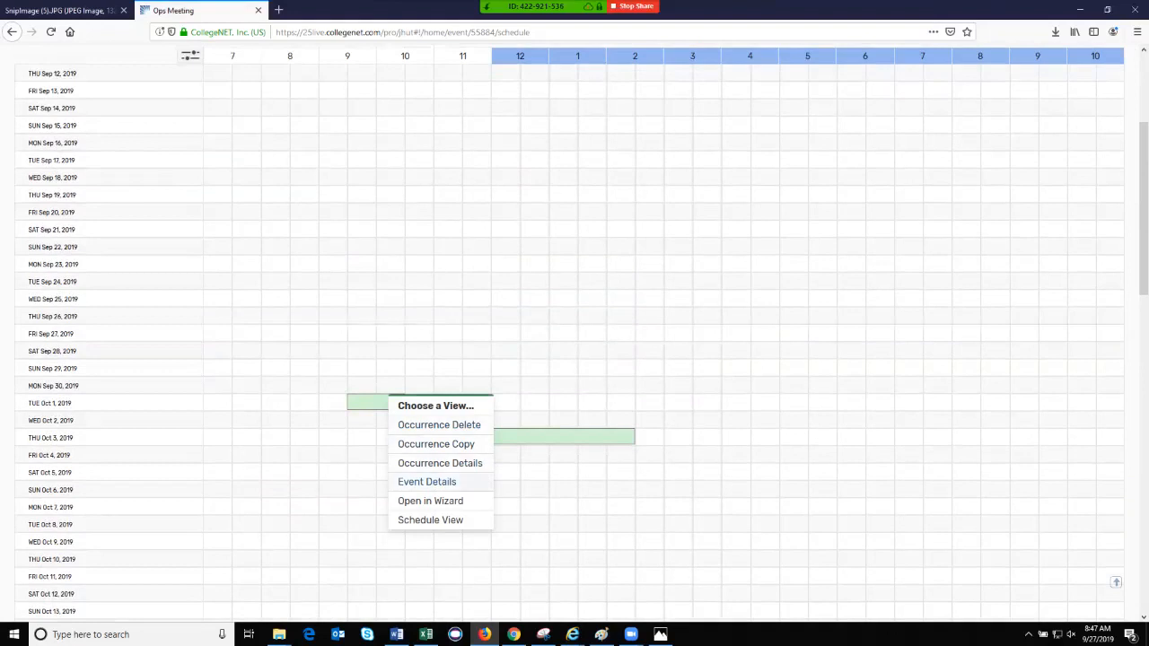
pyautogui.click(427, 482)
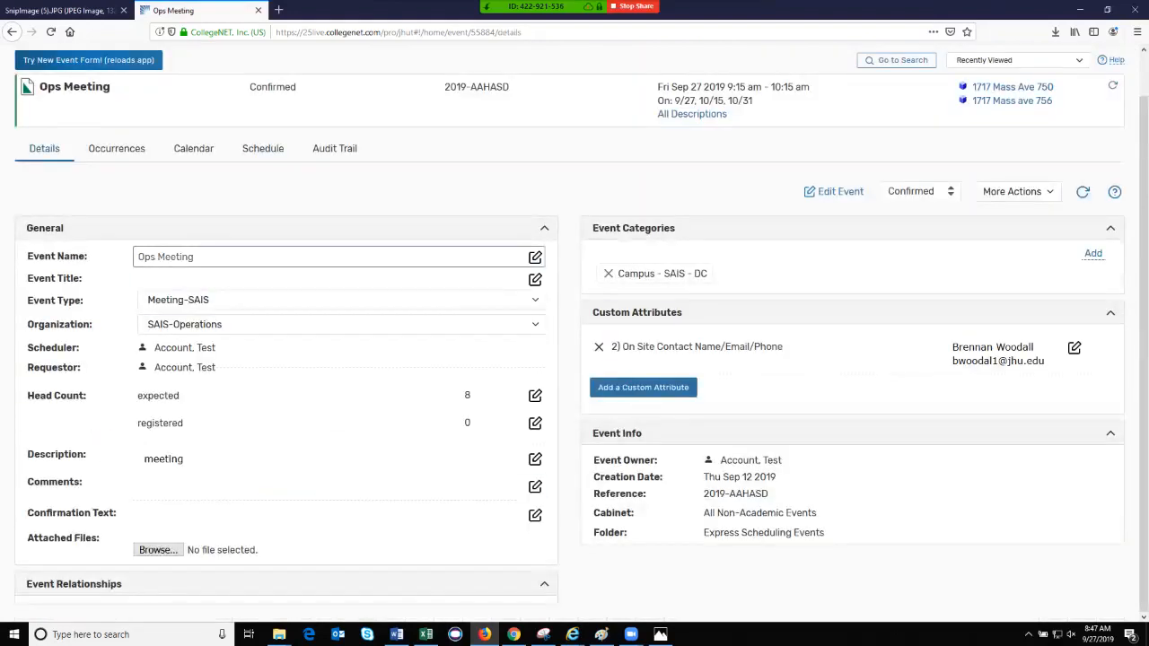
pyautogui.click(263, 148)
# Step: View the event in the Event Wizard from the Tue Oct 1 occurrence, then go back and look over the schedule
pyautogui.scroll(-5, 575, 360)
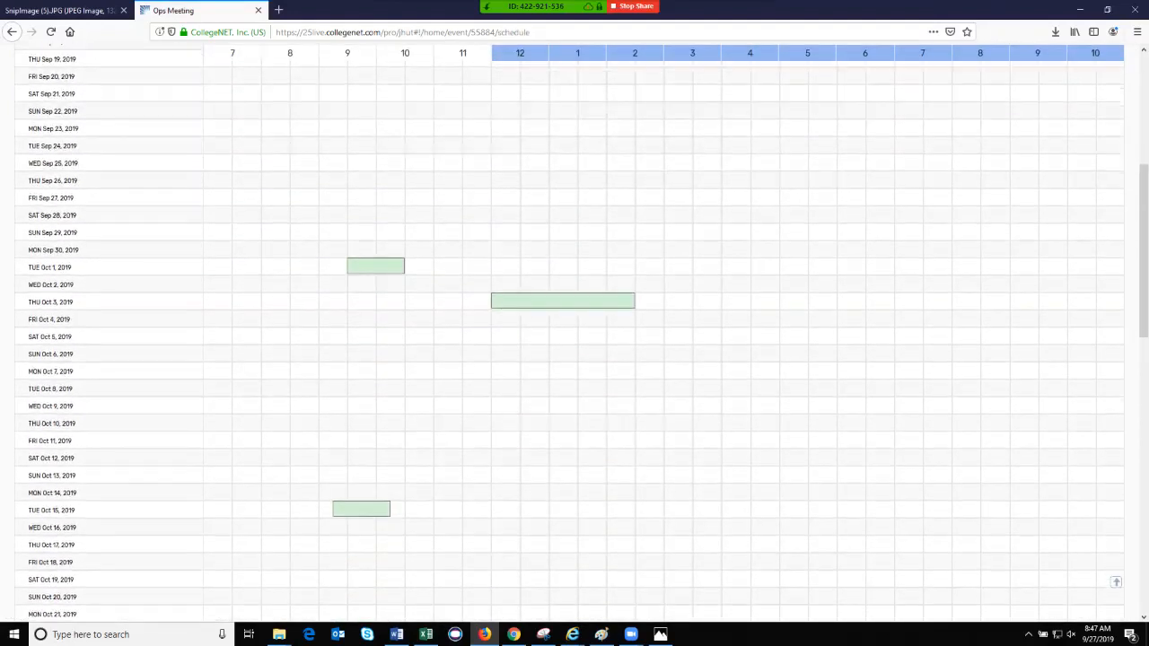
pyautogui.rightClick(394, 263)
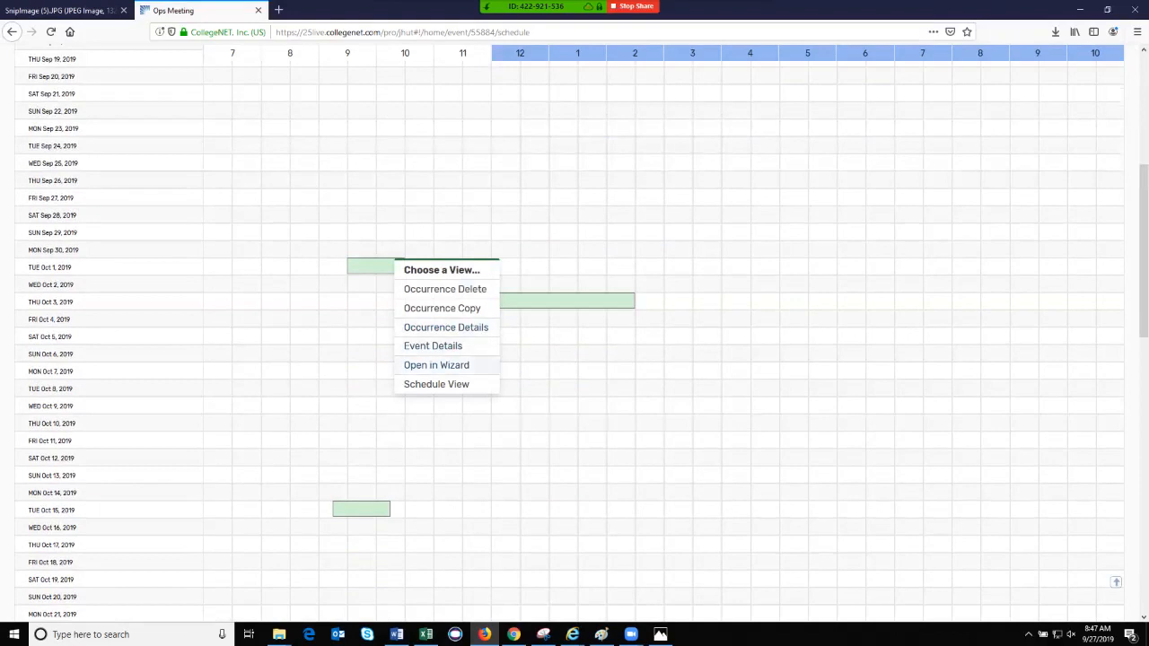
pyautogui.click(436, 365)
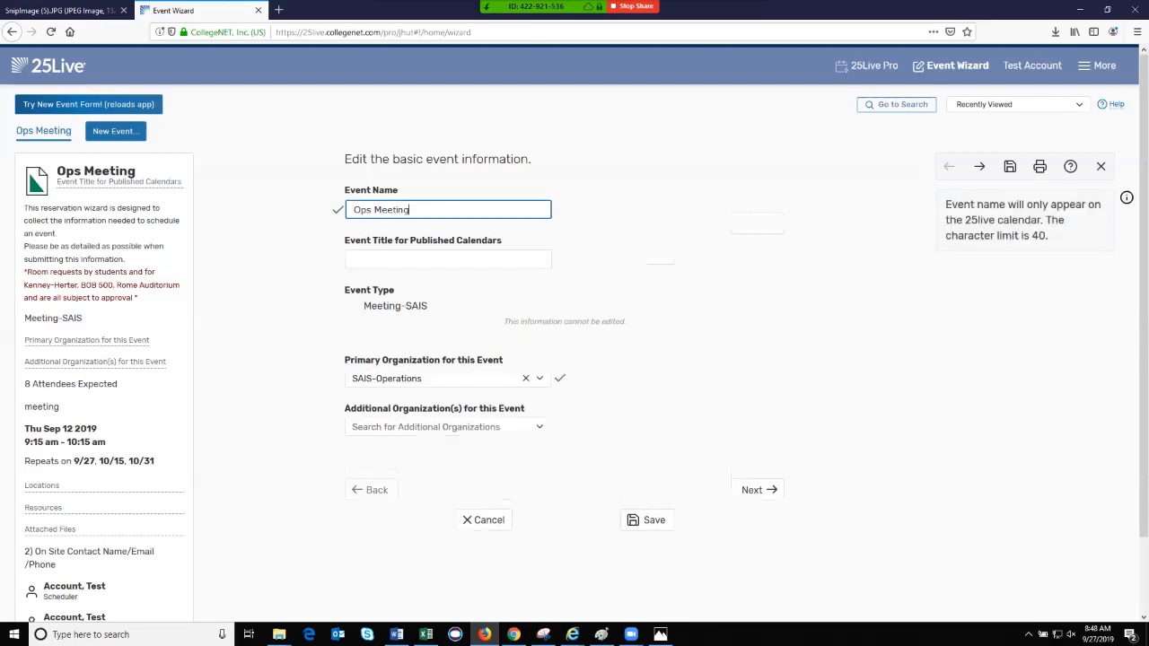
pyautogui.click(11, 32)
pyautogui.scroll(-3, 575, 332)
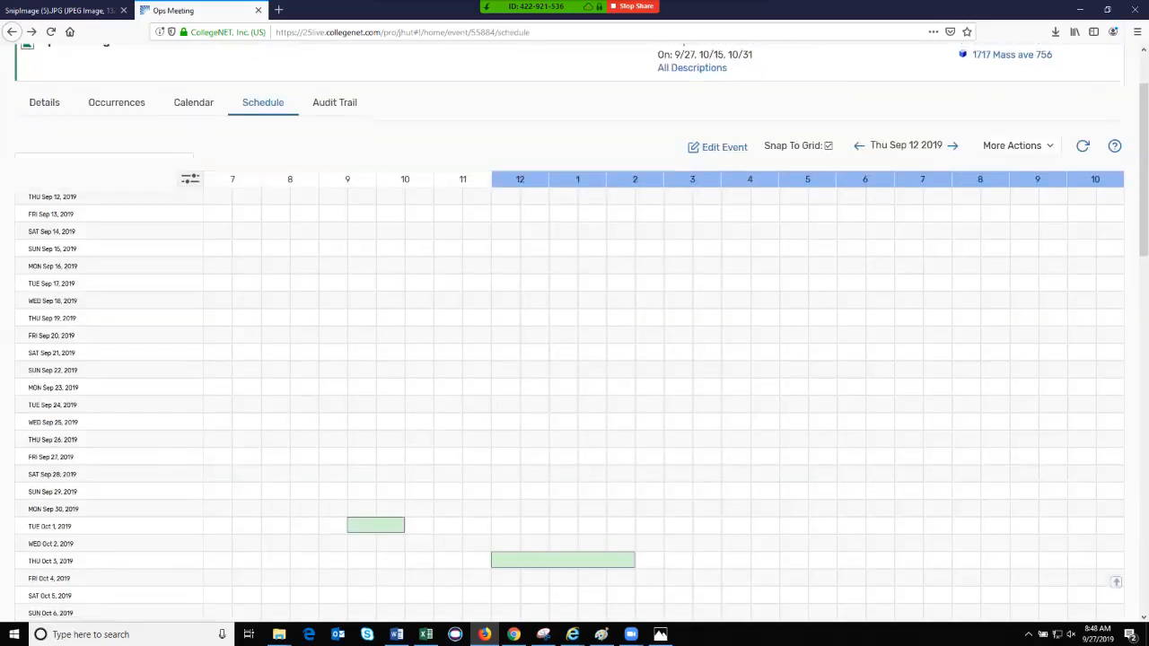
pyautogui.scroll(-2, 575, 332)
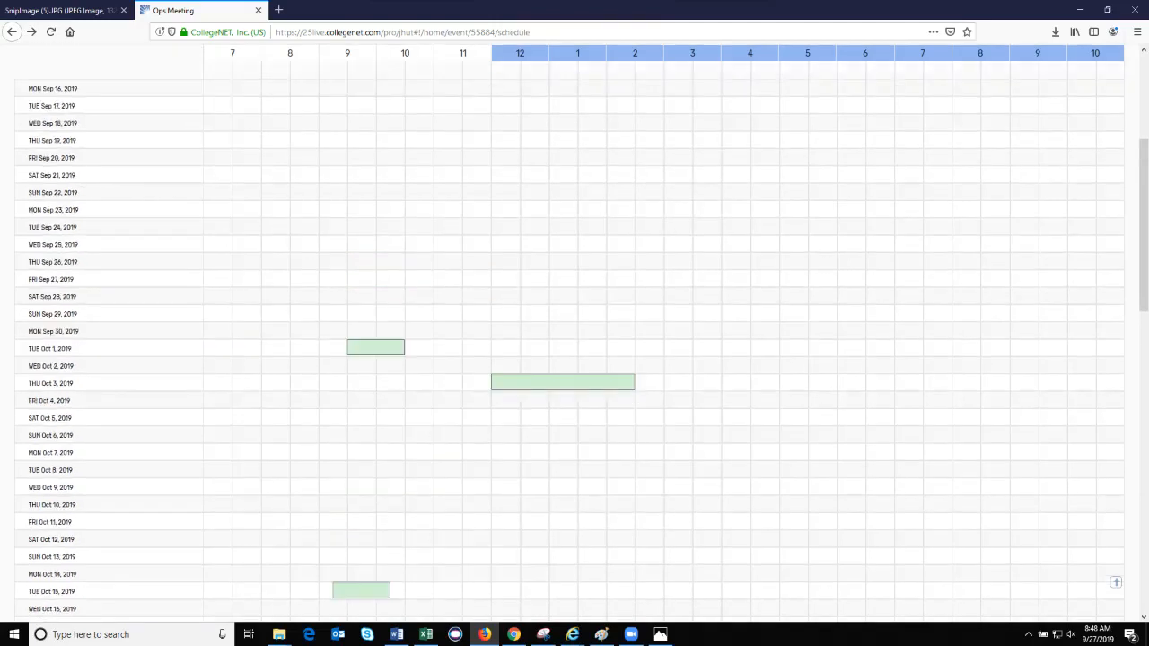
pyautogui.scroll(5, 575, 359)
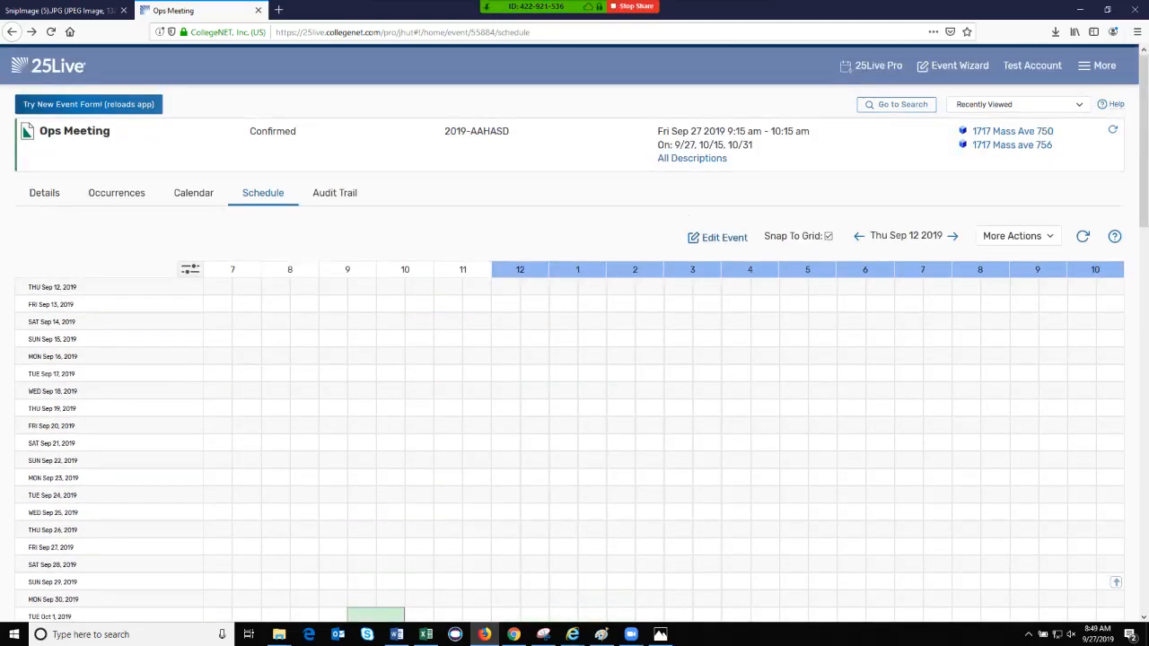
pyautogui.scroll(-2, 574, 359)
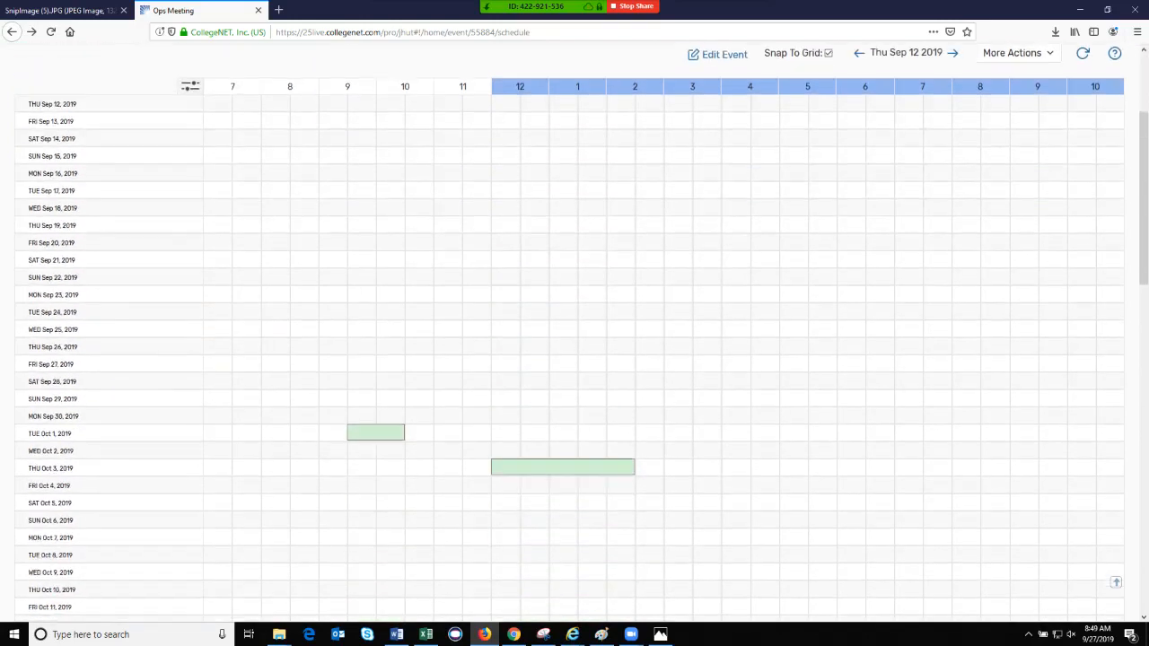